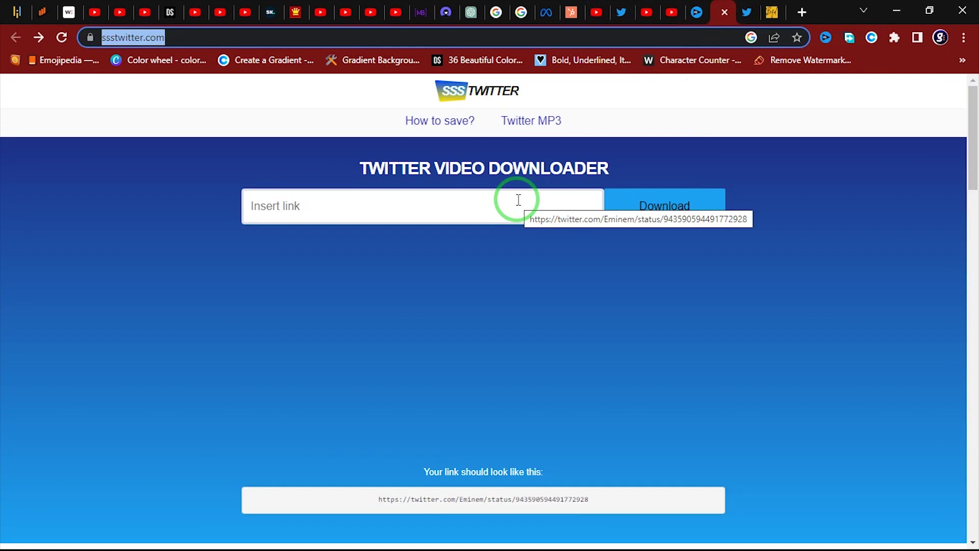
{"action": "scroll", "coordinate": [451, 246], "scroll_direction": "down", "scroll_amount": 5}
{"action": "scroll", "coordinate": [450, 246], "scroll_direction": "up", "scroll_amount": 5}
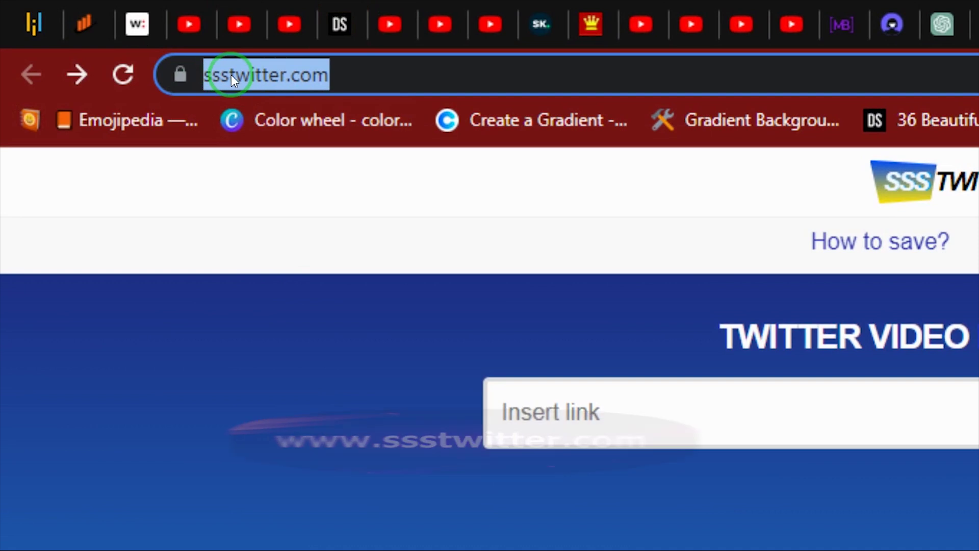
{"action": "scroll", "coordinate": [465, 339], "scroll_direction": "down", "scroll_amount": 1}
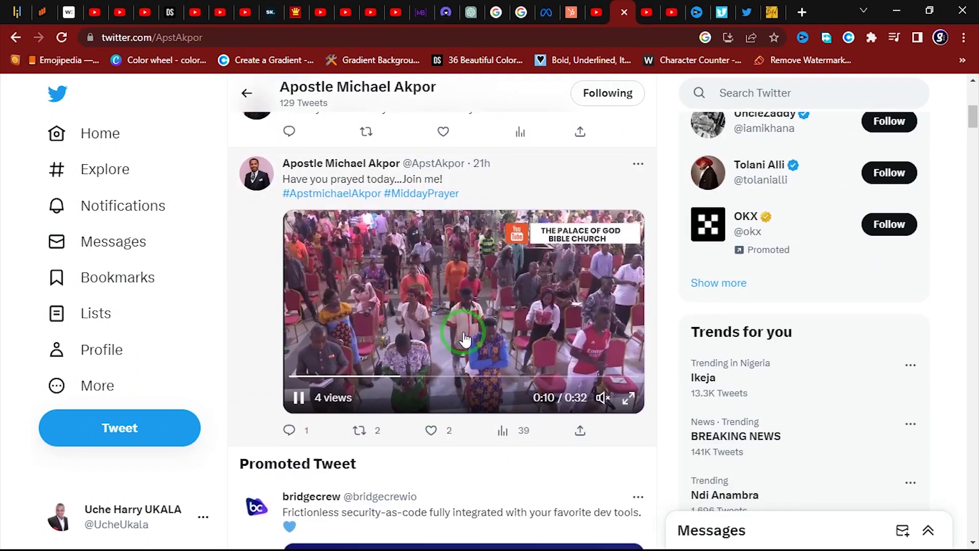
{"action": "scroll", "coordinate": [466, 339], "scroll_direction": "up", "scroll_amount": 1}
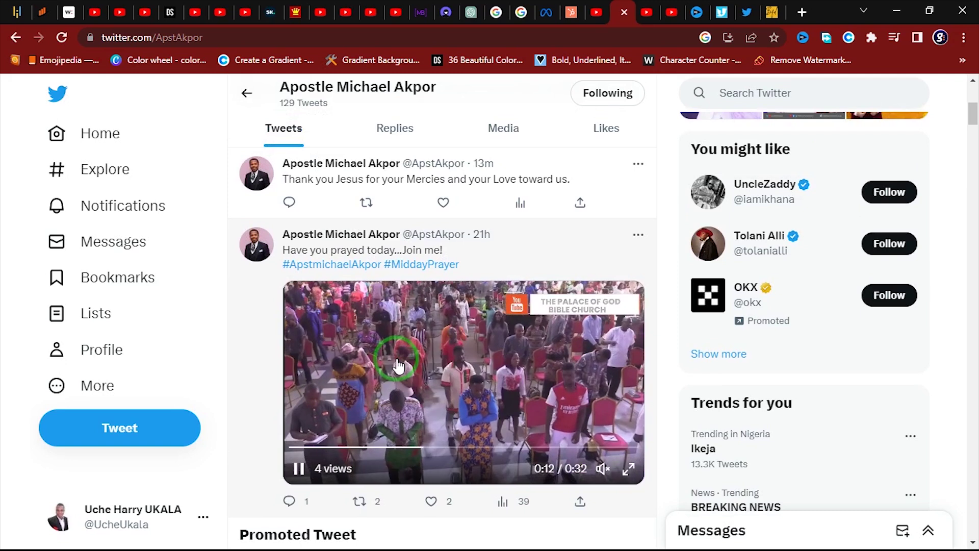
{"action": "scroll", "coordinate": [398, 364], "scroll_direction": "down", "scroll_amount": 1}
{"action": "scroll", "coordinate": [397, 364], "scroll_direction": "down", "scroll_amount": 1}
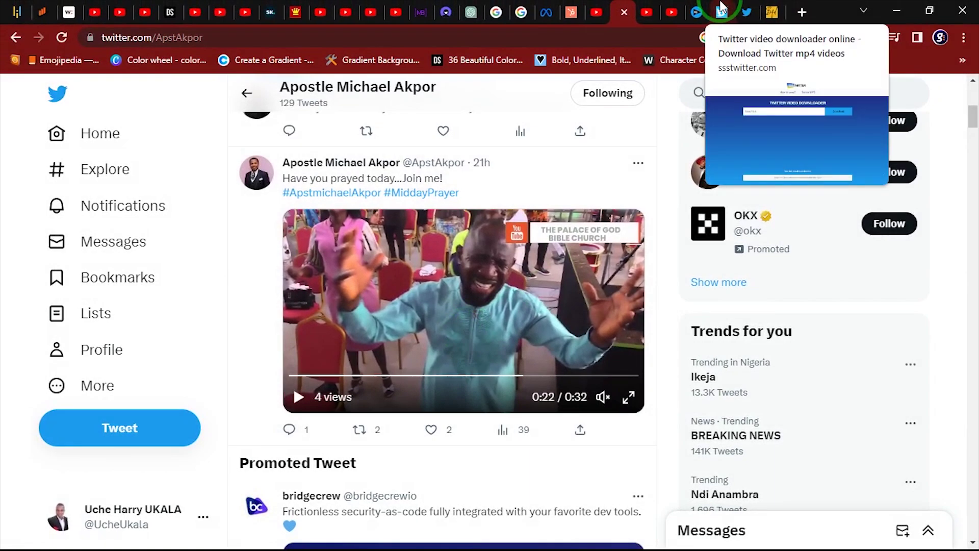
Step: Paste the copied tweet link into SSSTwitter's Insert link box
{"action": "left_click", "coordinate": [722, 11]}
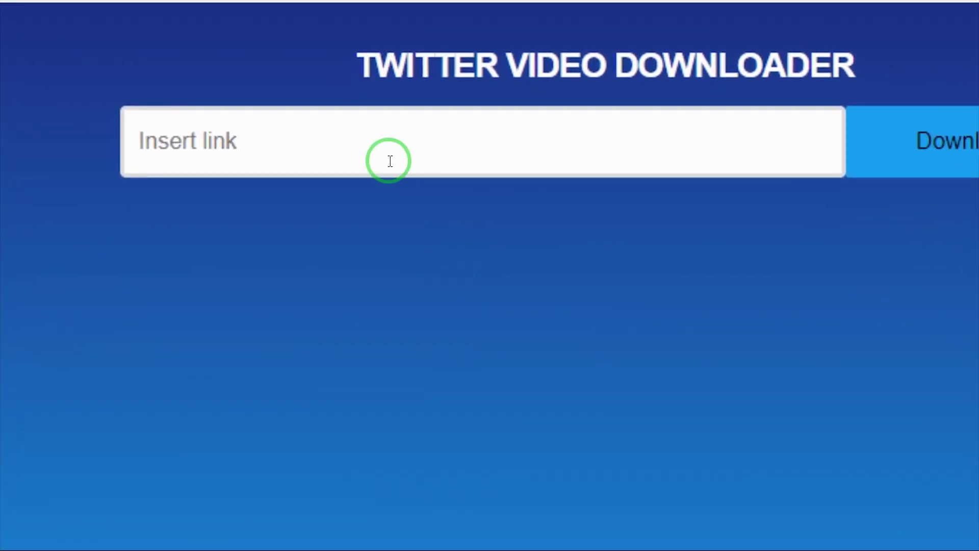
{"action": "left_click", "coordinate": [387, 149]}
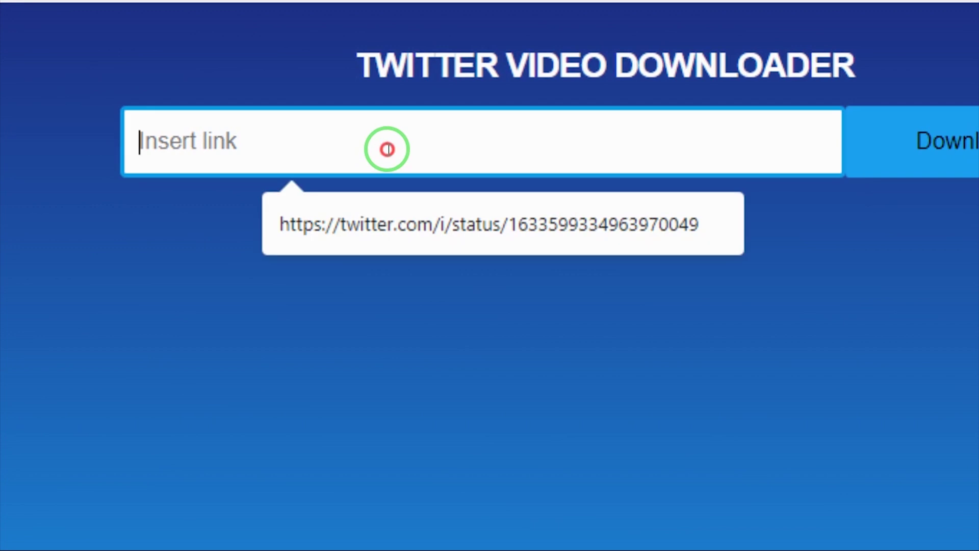
{"action": "right_click", "coordinate": [262, 128]}
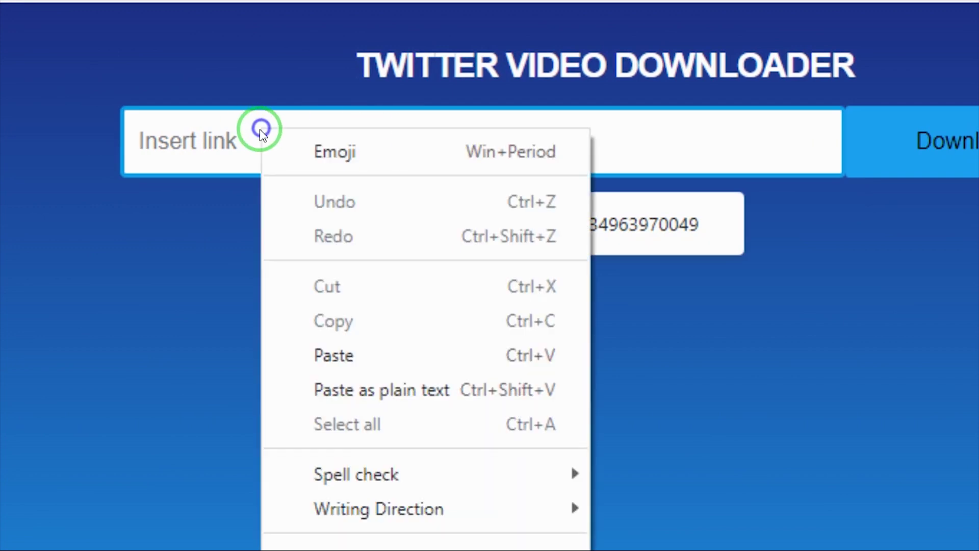
{"action": "left_click", "coordinate": [329, 352]}
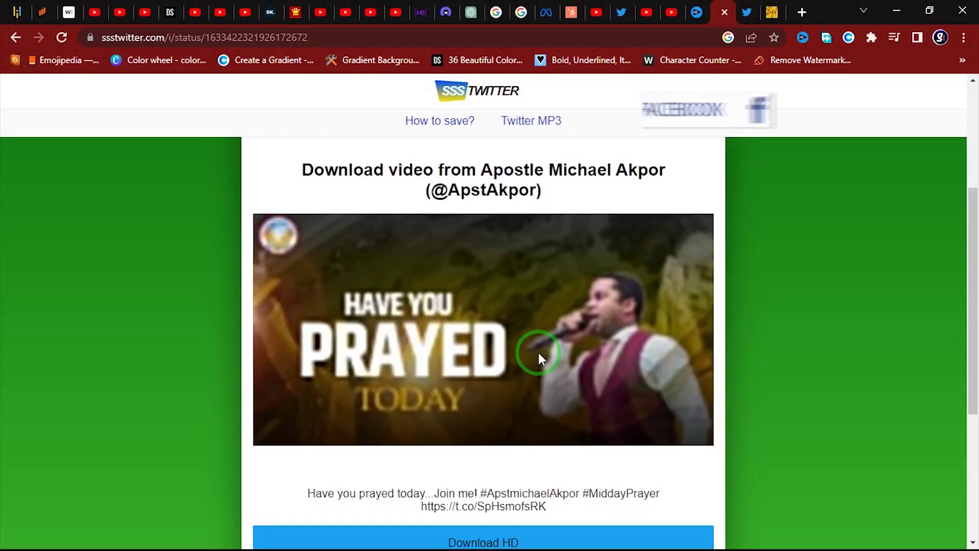
{"action": "scroll", "coordinate": [528, 351], "scroll_direction": "down", "scroll_amount": 4}
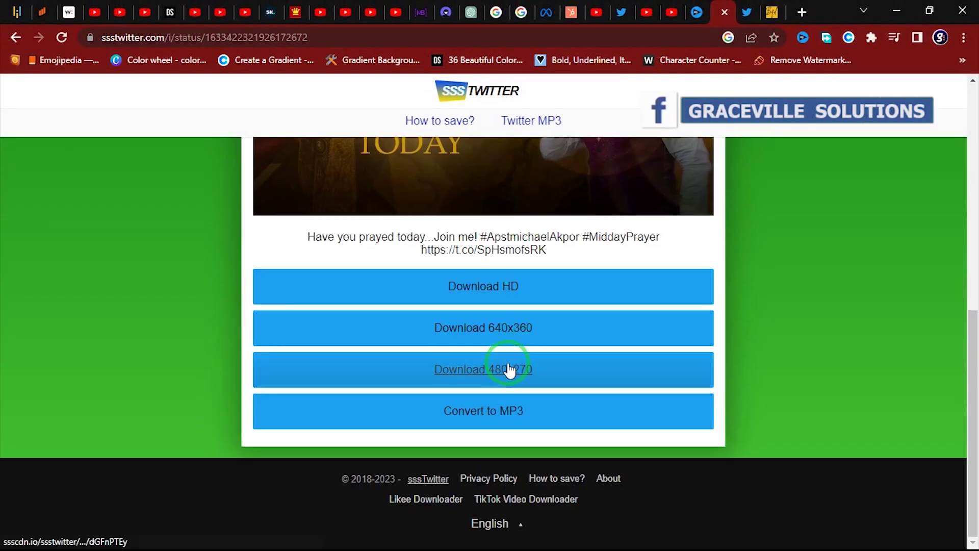
{"action": "scroll", "coordinate": [510, 369], "scroll_direction": "up", "scroll_amount": 2}
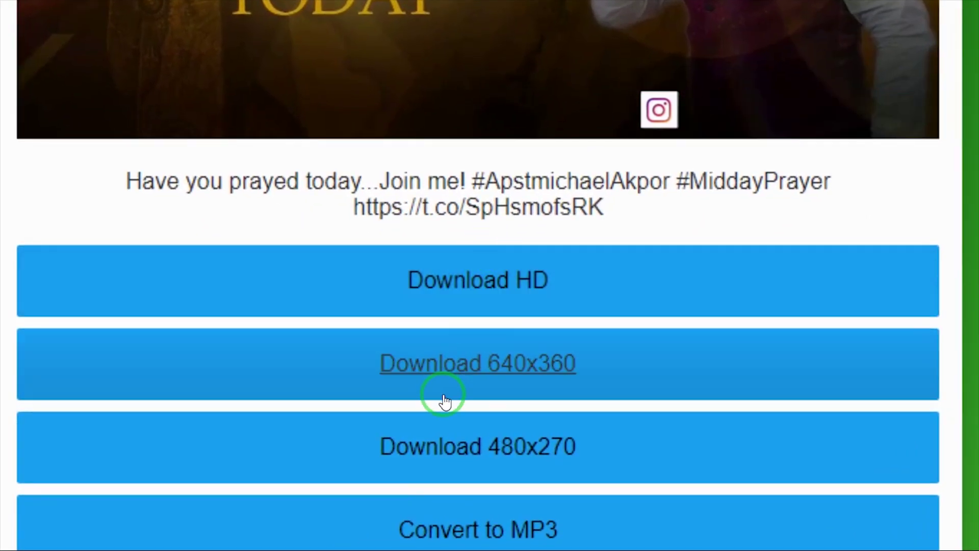
{"action": "scroll", "coordinate": [459, 383], "scroll_direction": "up", "scroll_amount": 3}
{"action": "scroll", "coordinate": [476, 536], "scroll_direction": "down", "scroll_amount": 2}
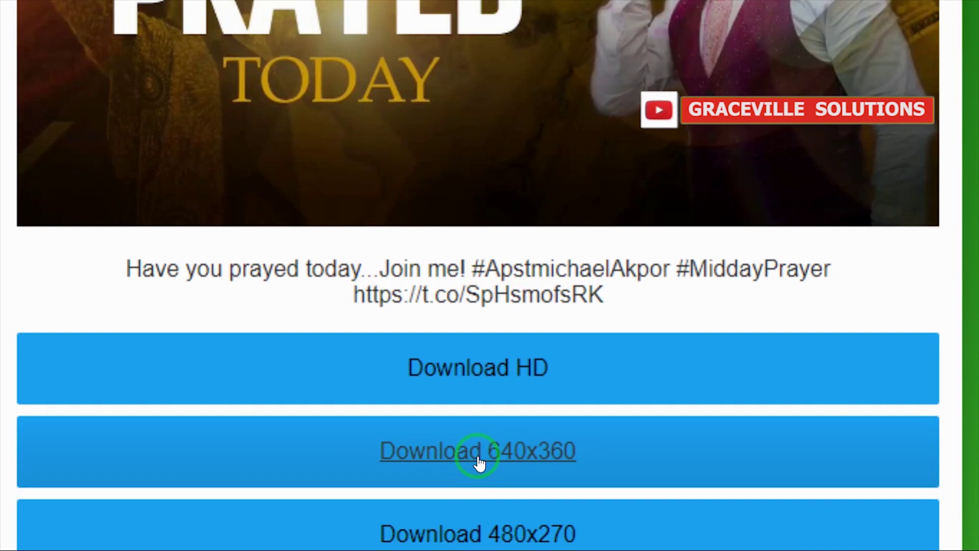
{"action": "scroll", "coordinate": [479, 466], "scroll_direction": "down", "scroll_amount": 2}
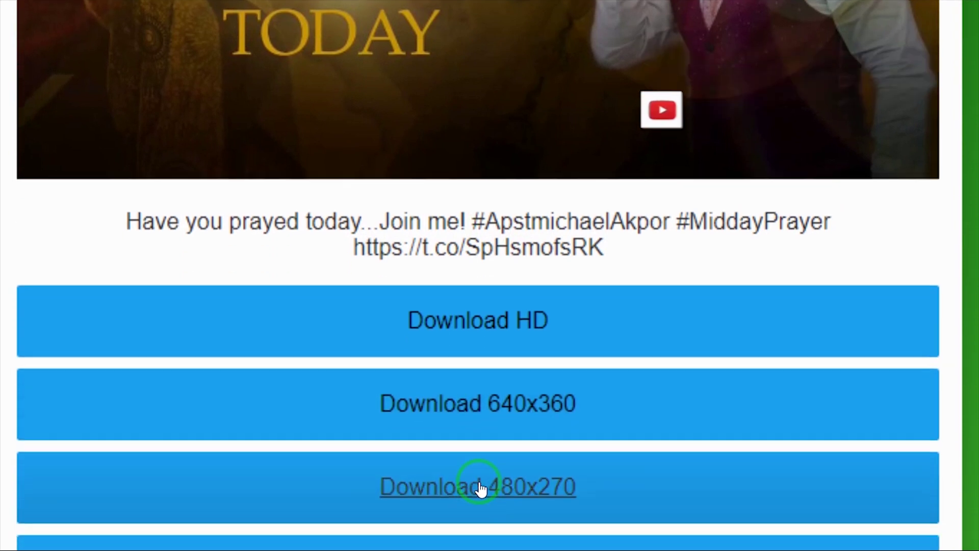
{"action": "scroll", "coordinate": [479, 466], "scroll_direction": "down", "scroll_amount": 2}
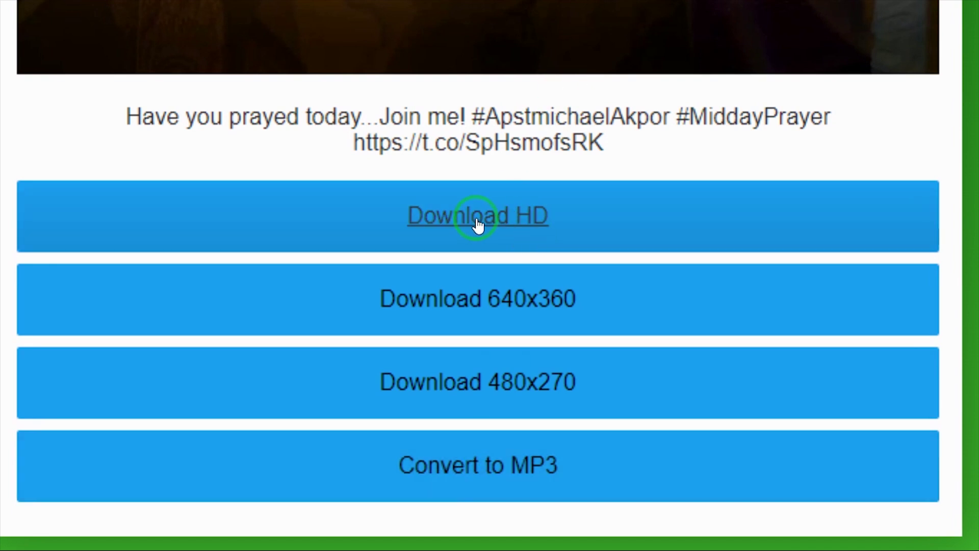
Step: Choose Download HD for Apostle Michael Akpor's prayer video
{"action": "left_click", "coordinate": [476, 221]}
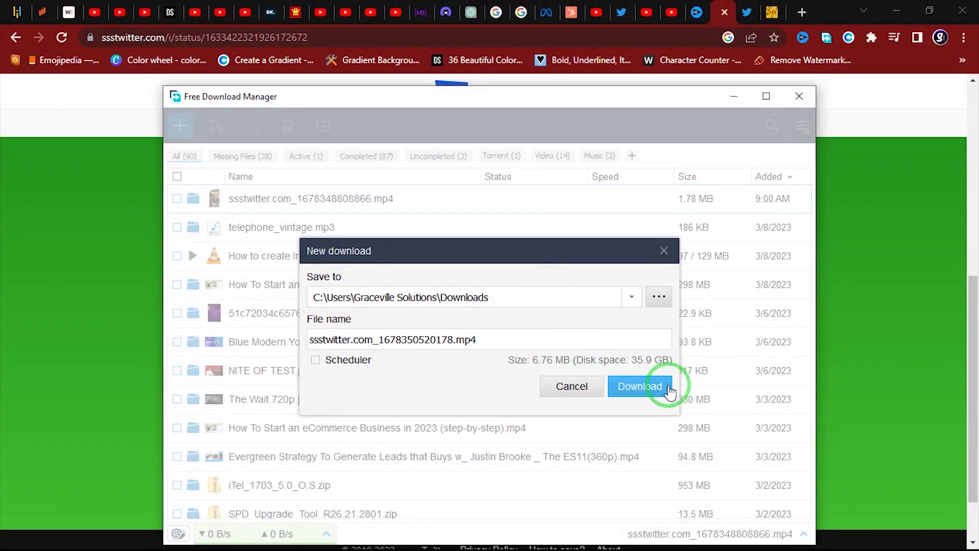
Step: Save the 6.76 MB video to Downloads, open its folder, and play it in VLC
{"action": "left_click", "coordinate": [643, 386]}
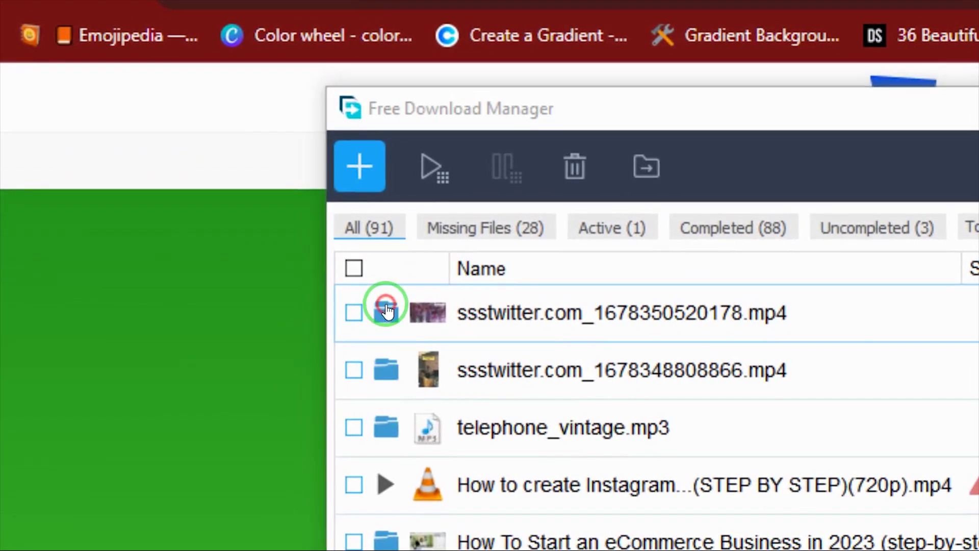
{"action": "left_click", "coordinate": [386, 309]}
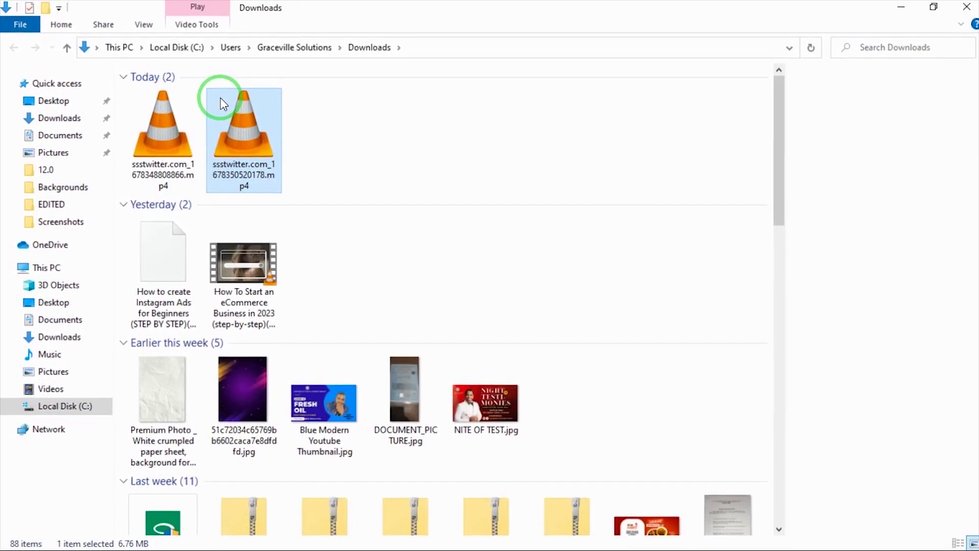
{"action": "left_click", "coordinate": [237, 140]}
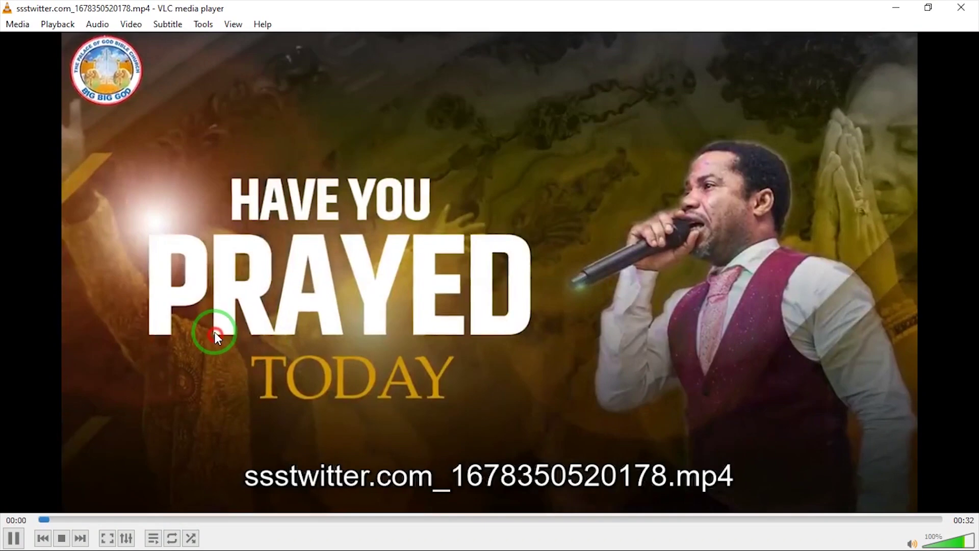
{"action": "scroll", "coordinate": [220, 328], "scroll_direction": "down", "scroll_amount": 9}
{"action": "scroll", "coordinate": [226, 333], "scroll_direction": "down", "scroll_amount": 4}
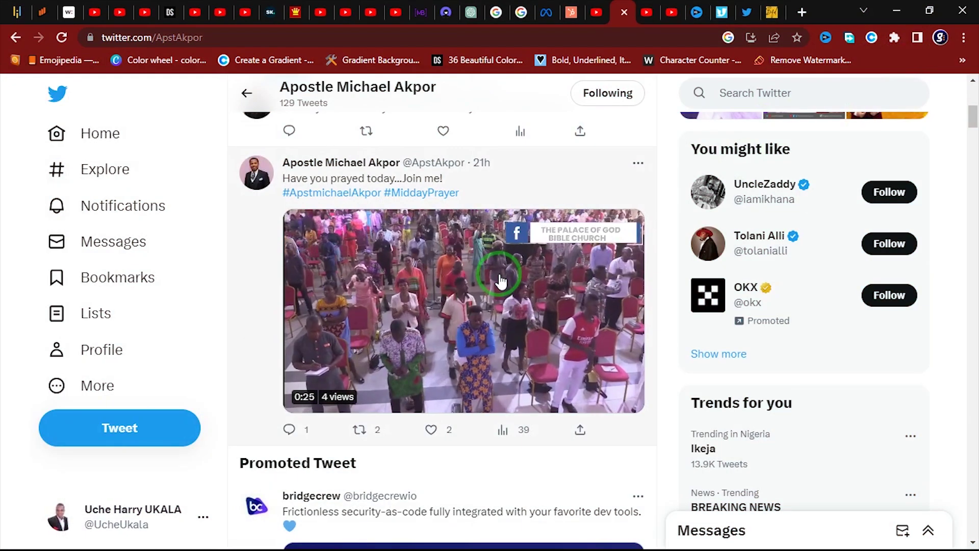
{"action": "left_click", "coordinate": [499, 281]}
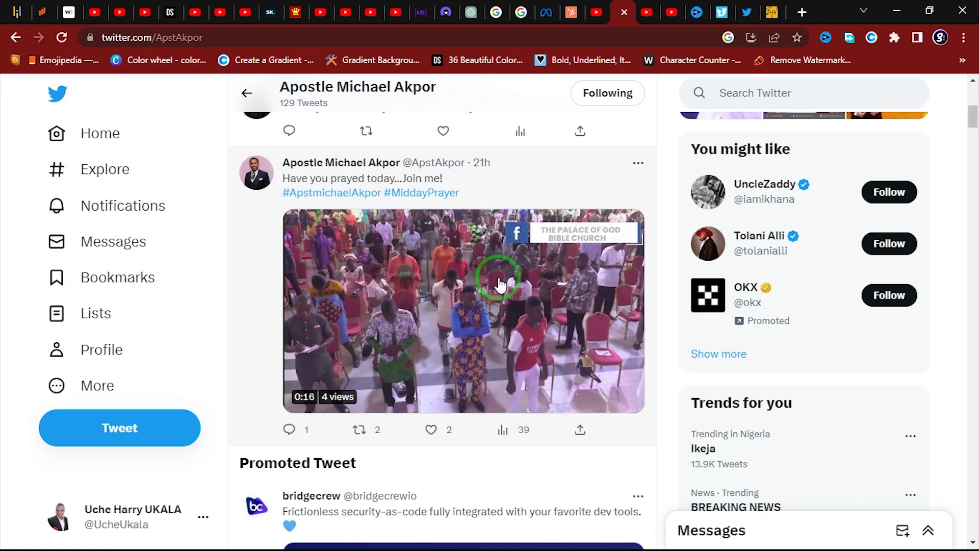
{"action": "scroll", "coordinate": [498, 285], "scroll_direction": "down", "scroll_amount": 5}
{"action": "scroll", "coordinate": [499, 284], "scroll_direction": "down", "scroll_amount": 3}
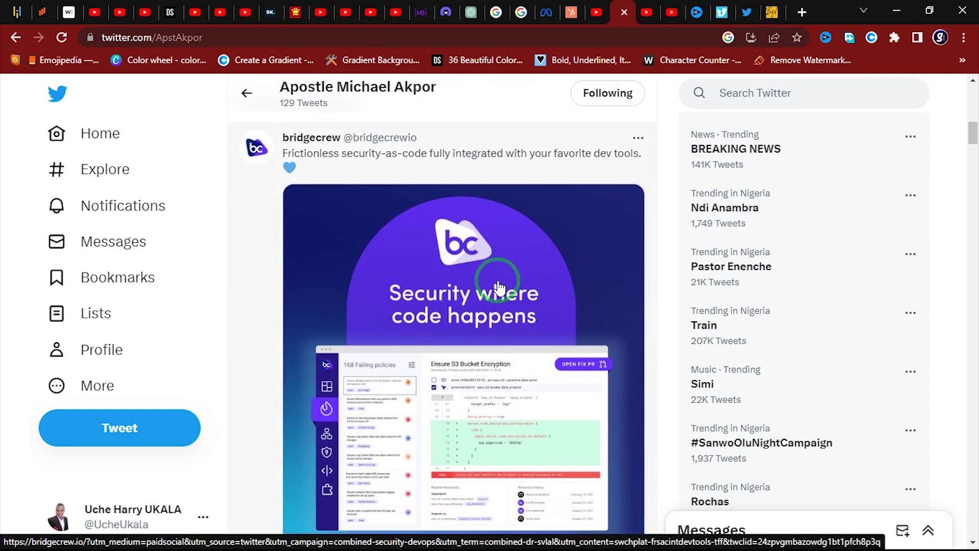
{"action": "scroll", "coordinate": [499, 287], "scroll_direction": "up", "scroll_amount": 4}
{"action": "scroll", "coordinate": [499, 288], "scroll_direction": "up", "scroll_amount": 2}
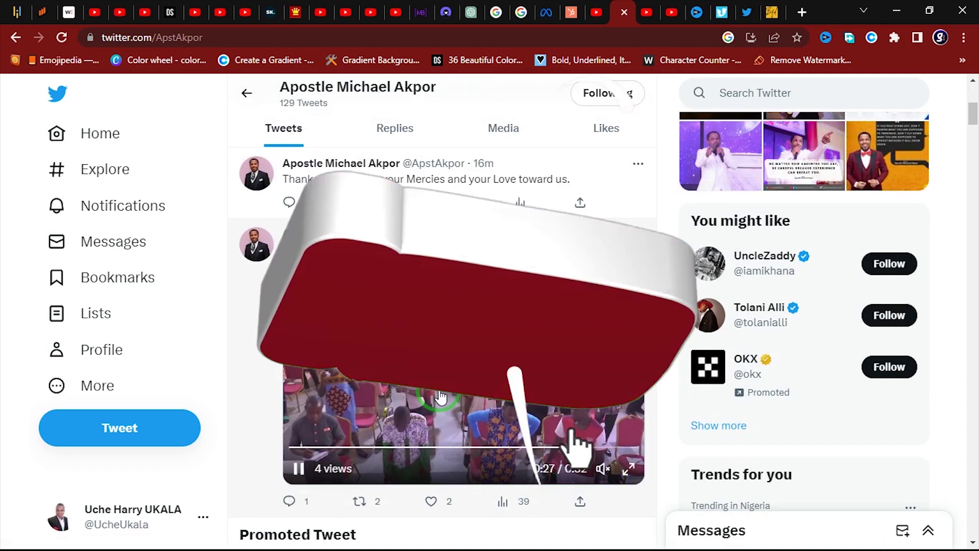
{"action": "scroll", "coordinate": [499, 306], "scroll_direction": "down", "scroll_amount": 5}
{"action": "scroll", "coordinate": [499, 306], "scroll_direction": "down", "scroll_amount": 3}
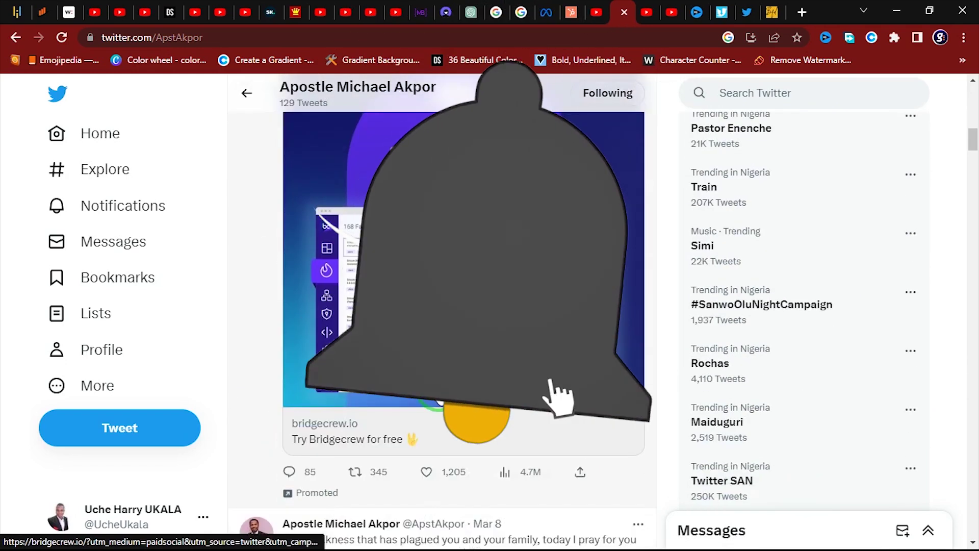
{"action": "scroll", "coordinate": [440, 386], "scroll_direction": "down", "scroll_amount": 4}
{"action": "scroll", "coordinate": [440, 386], "scroll_direction": "down", "scroll_amount": 4}
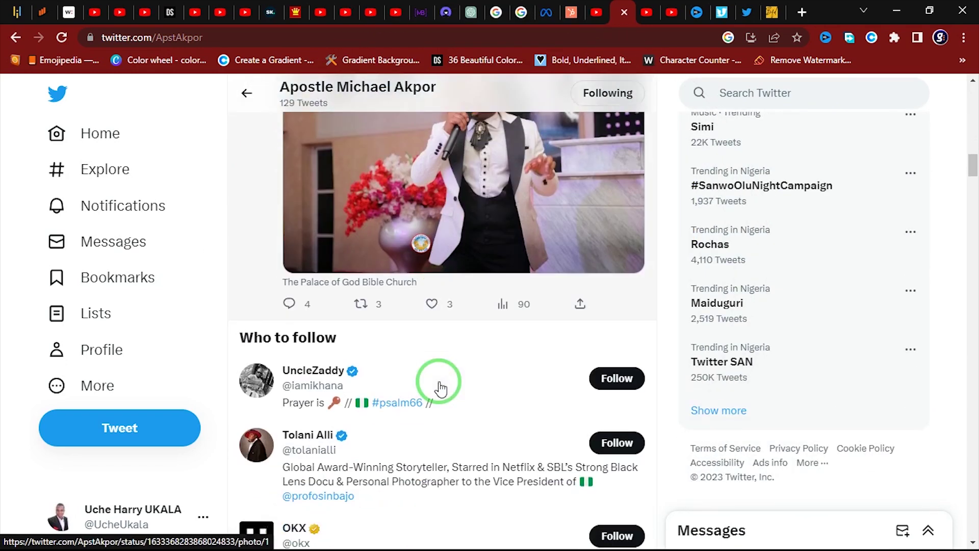
{"action": "scroll", "coordinate": [440, 386], "scroll_direction": "down", "scroll_amount": 4}
{"action": "scroll", "coordinate": [440, 387], "scroll_direction": "down", "scroll_amount": 2}
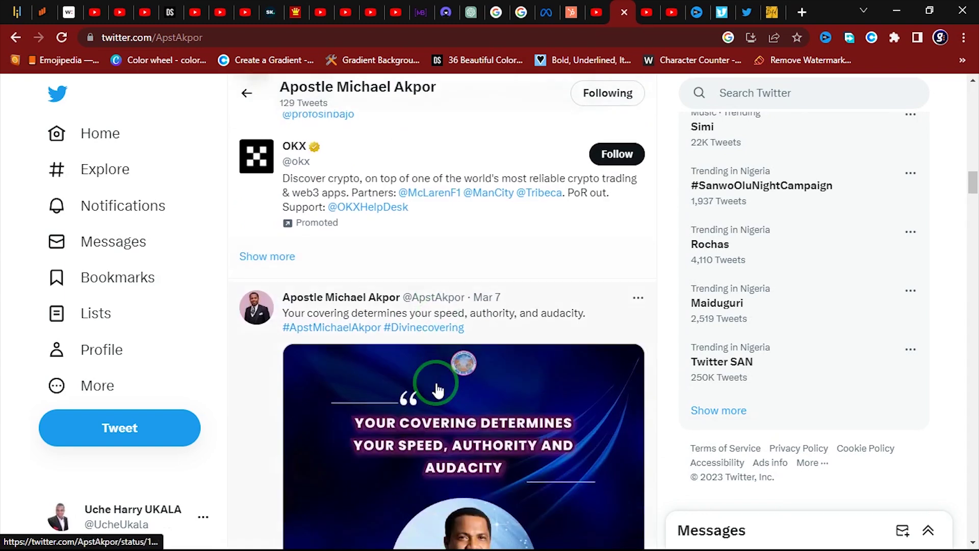
{"action": "scroll", "coordinate": [438, 390], "scroll_direction": "down", "scroll_amount": 4}
{"action": "scroll", "coordinate": [437, 390], "scroll_direction": "down", "scroll_amount": 4}
{"action": "scroll", "coordinate": [437, 390], "scroll_direction": "down", "scroll_amount": 3}
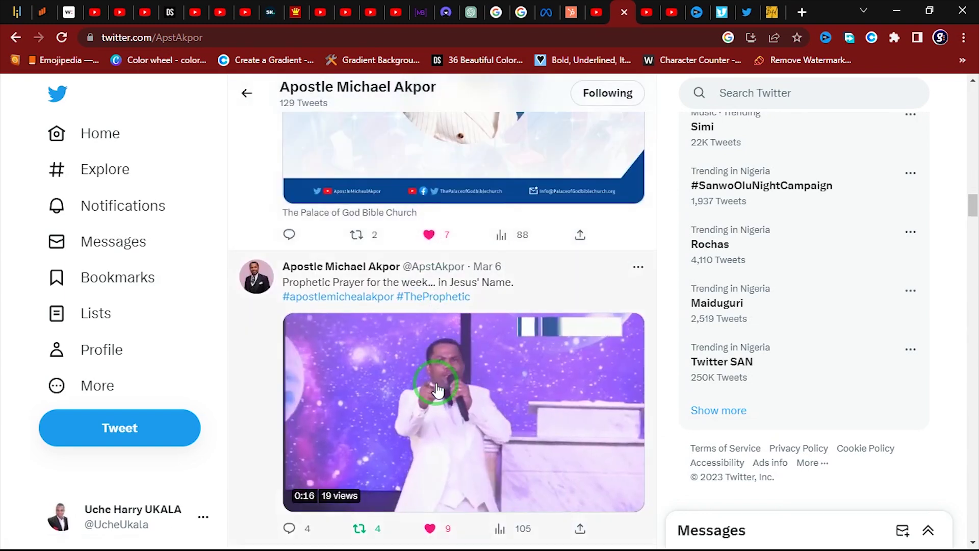